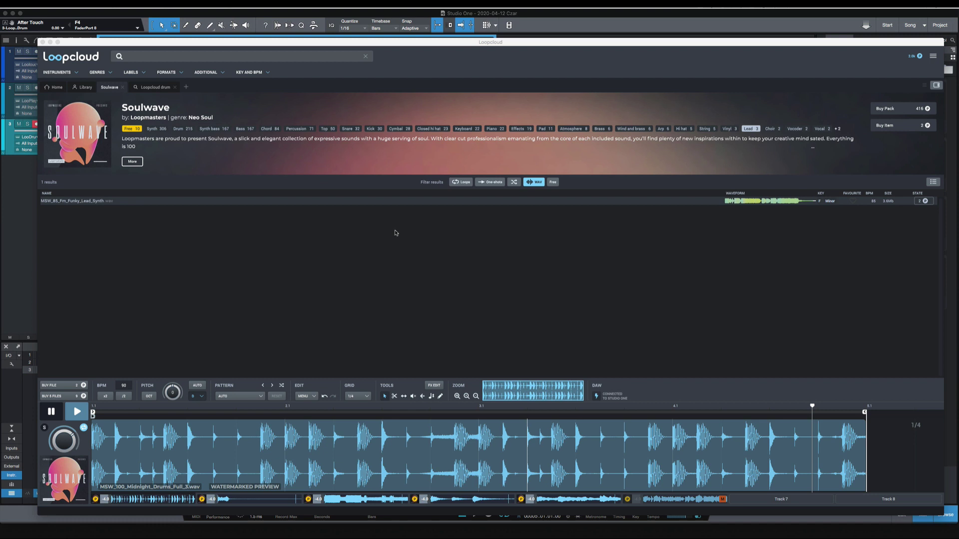
- Bring Loopcloud to the front and preview the drum loop, then pause it
left_click(320, 267)
key("space")
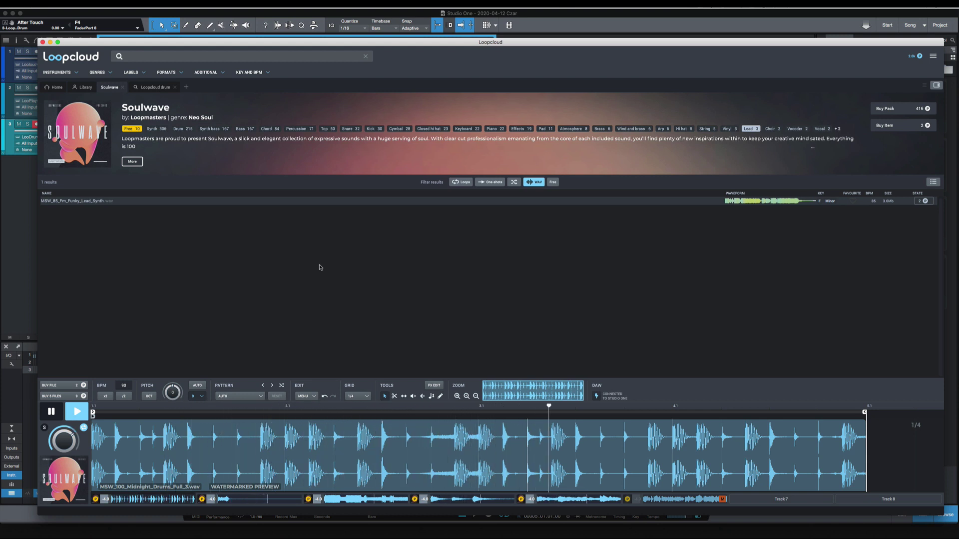
key("space")
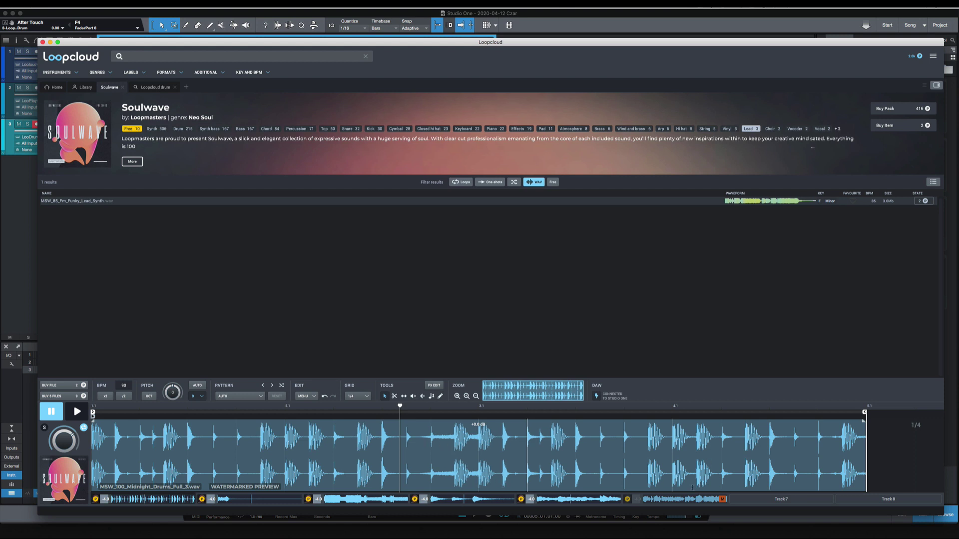
- Load the MSW_85_Fm_Funky_Lead_Synth loop into the editor, play it, then pause
left_click(722, 499)
key("space")
key("space")
- Pick the scissors tool, set the grid to 1/16, and move playback start earlier
left_click(395, 396)
left_click(367, 397)
left_click(363, 455)
left_click_drag(192, 407, 253, 407)
left_click(96, 407)
key("space")
- Split the lead loop in two places and delete the middle section
left_click(164, 422)
left_click(478, 435)
left_click(384, 397)
left_click(387, 445)
key("Delete")
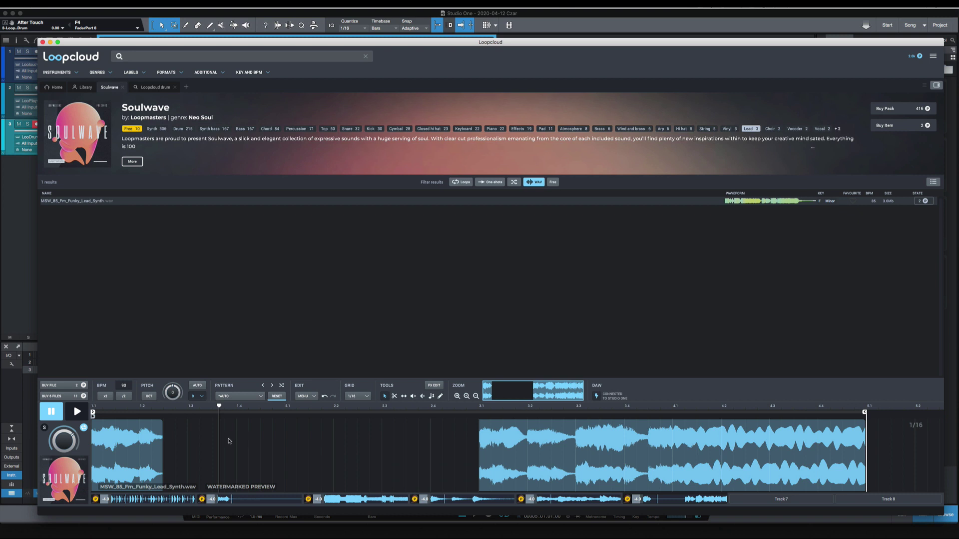
- Lengthen the first region slightly to the right and replay the edited loop
key("space")
key("space")
left_click_drag(162, 449, 186, 450)
key("space")
- Drag the right-hand region's left edge slightly left so it starts earlier
mouse_move(478, 453)
left_mouse_down()
mouse_move(418, 453)
mouse_move(474, 458)
left_mouse_up()
key("space")
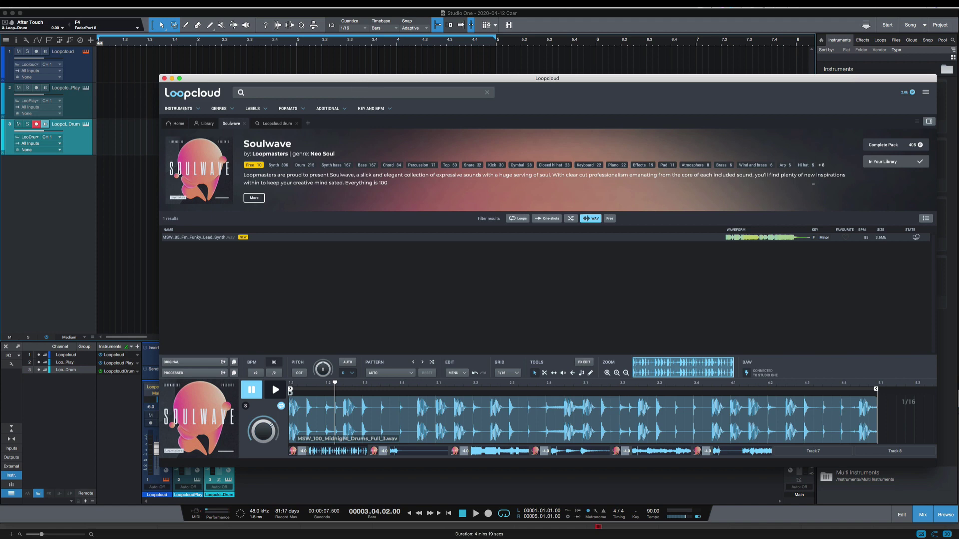
- Move Loopcloud aside and drop all six processed loops onto new Studio One audio tracks
left_click_drag(411, 78, 424, 86)
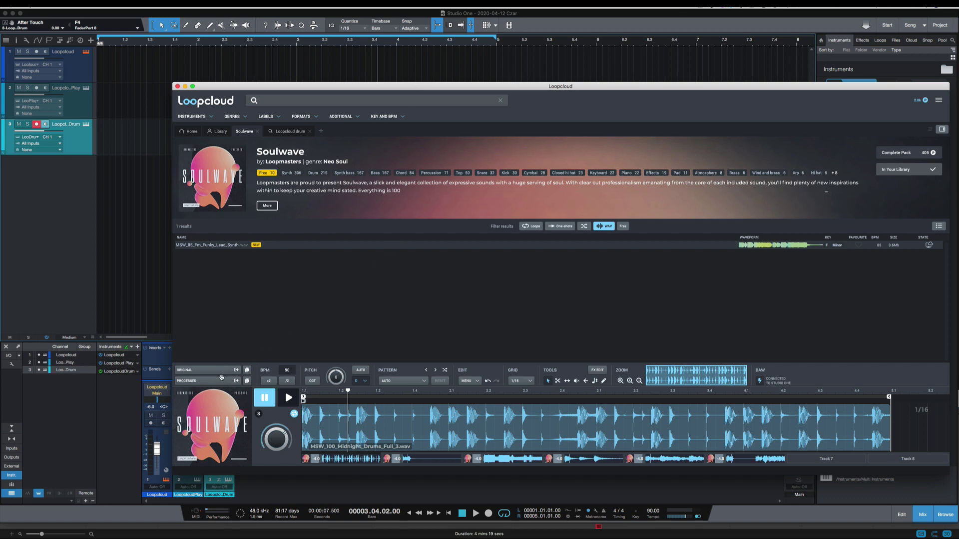
left_click_drag(220, 378, 112, 175)
left_click_drag(296, 364, 109, 255)
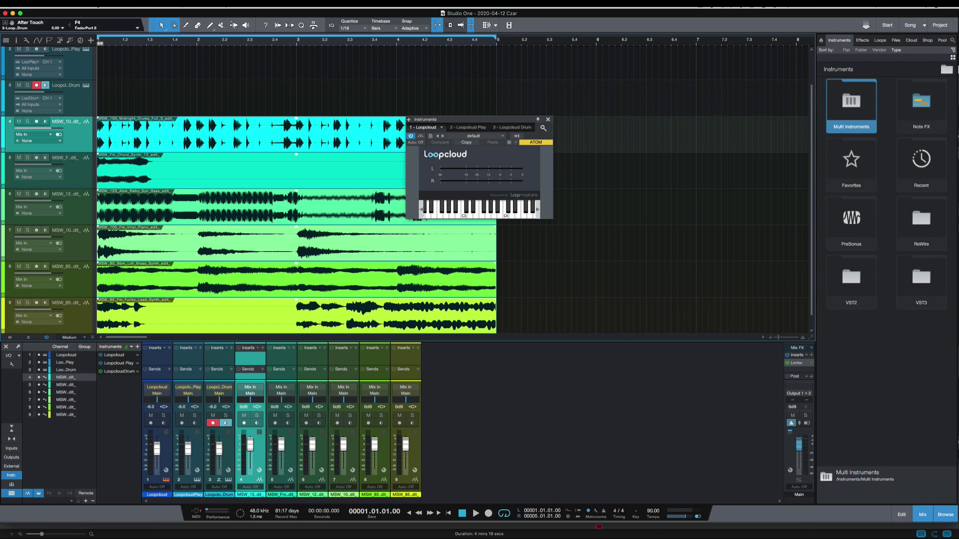
- Close the Loopcloud instrument window, then mute and disarm the first Loopcloud track
scroll(130, 79, "up", 2)
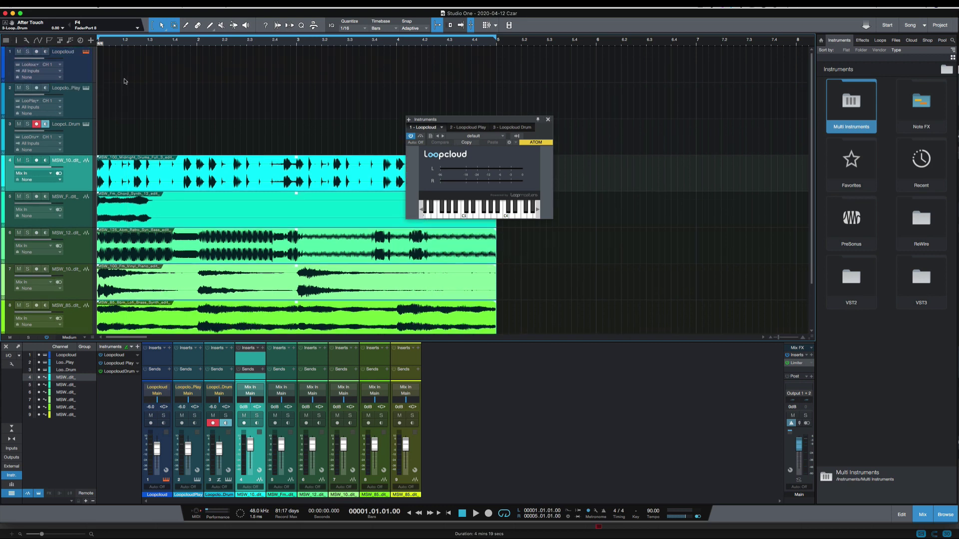
left_click(86, 74)
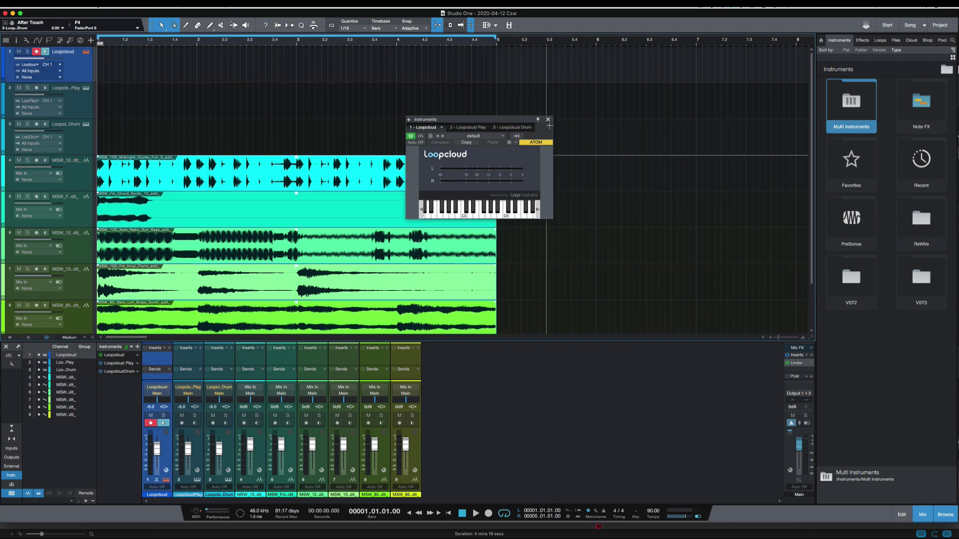
left_click(548, 120)
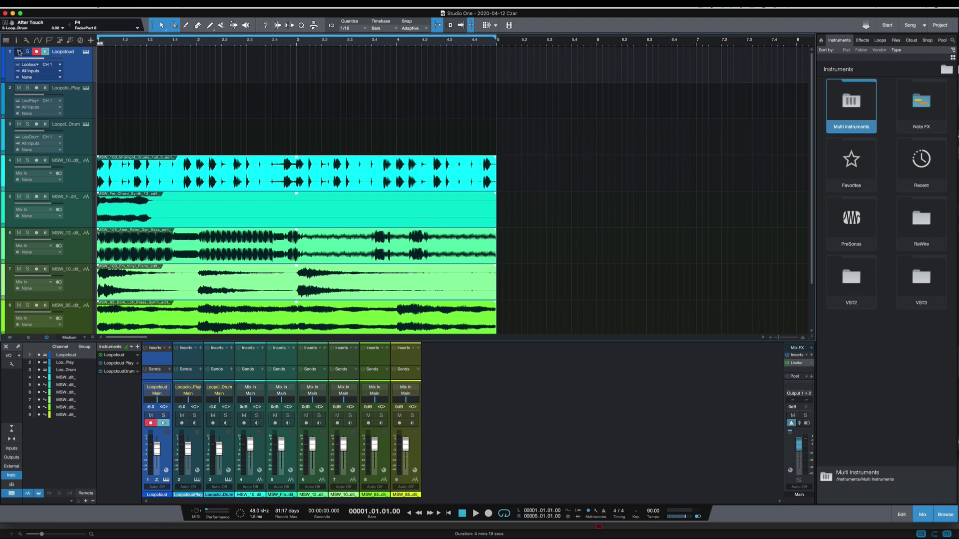
left_click(18, 52)
left_click(35, 52)
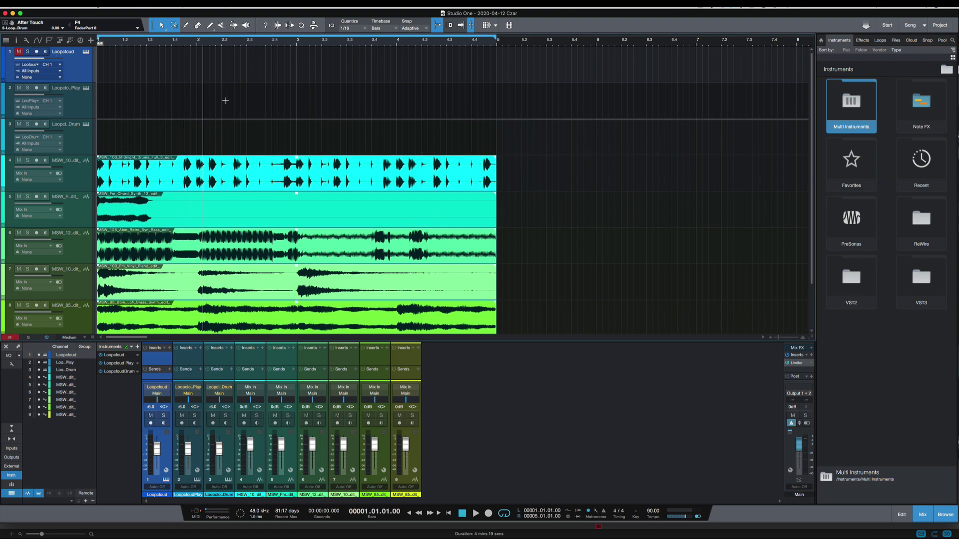
- Solo each imported loop track from the drums down, playing each from bar 1
scroll(420, 215, "down", 2)
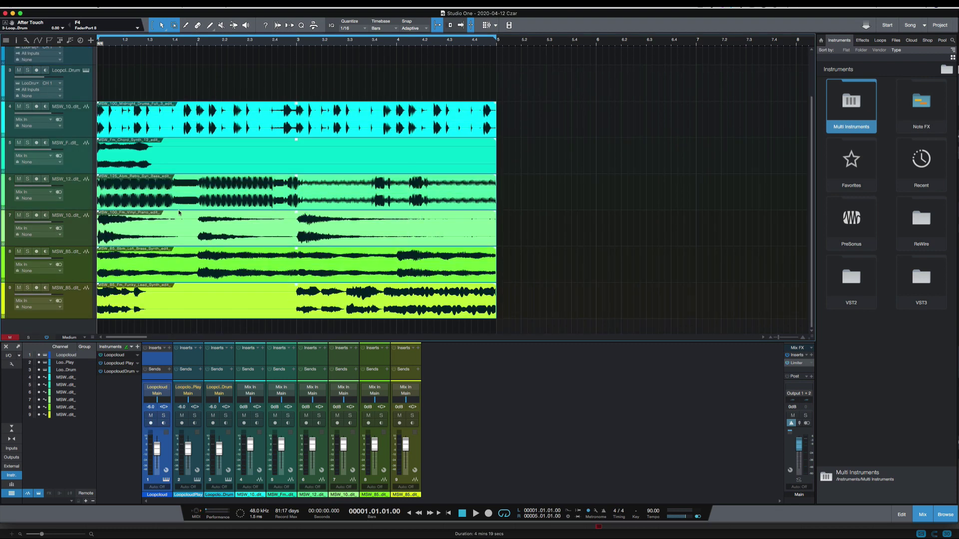
left_click(84, 122)
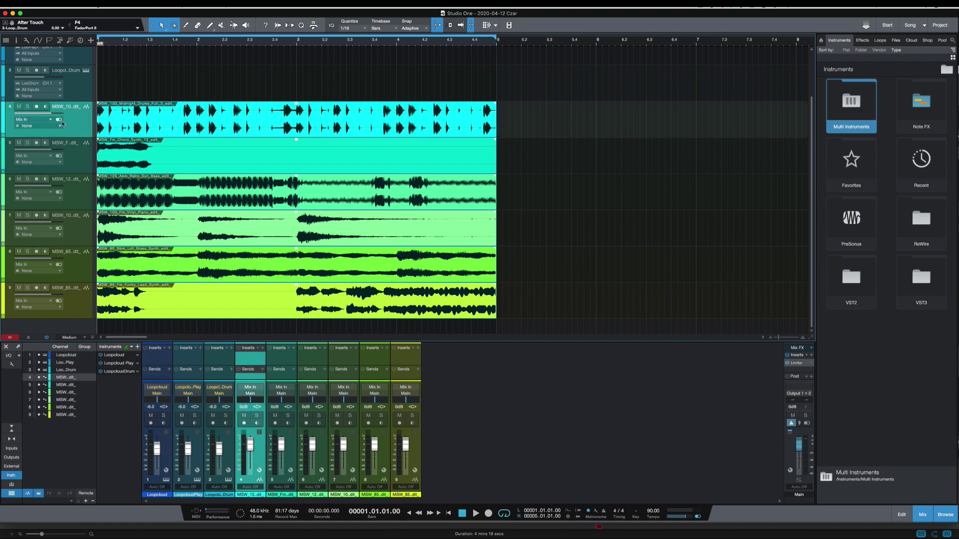
key("s")
key("space")
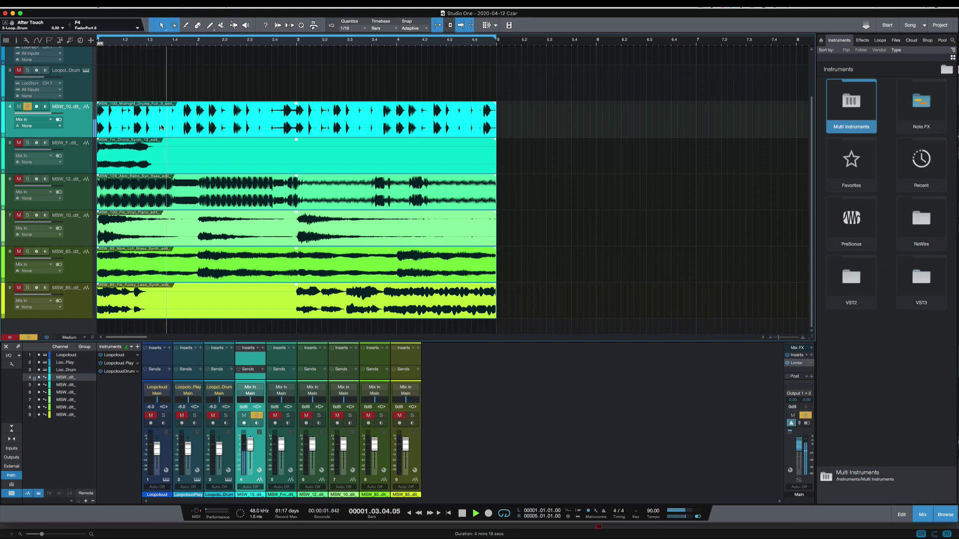
key("Down")
key("space")
key("space")
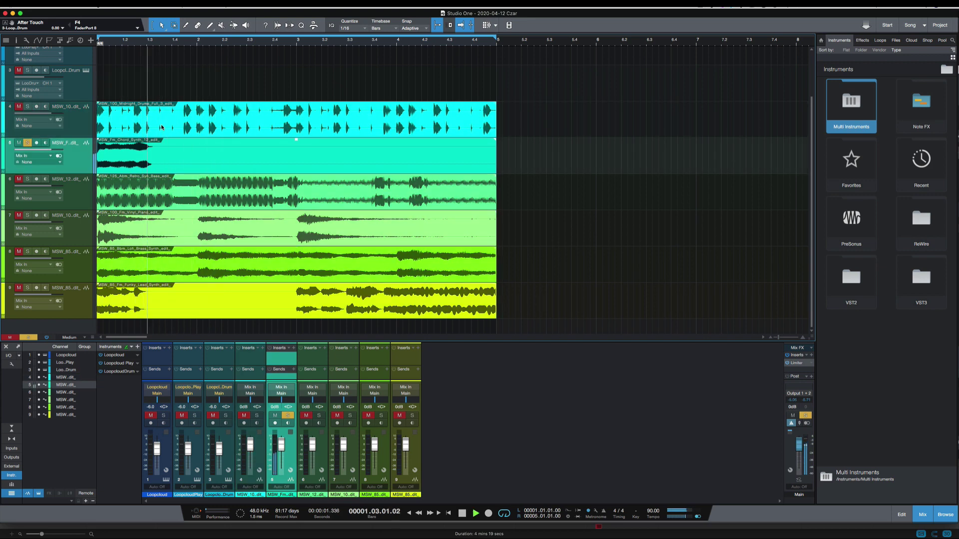
key("space")
key("space")
key("Down")
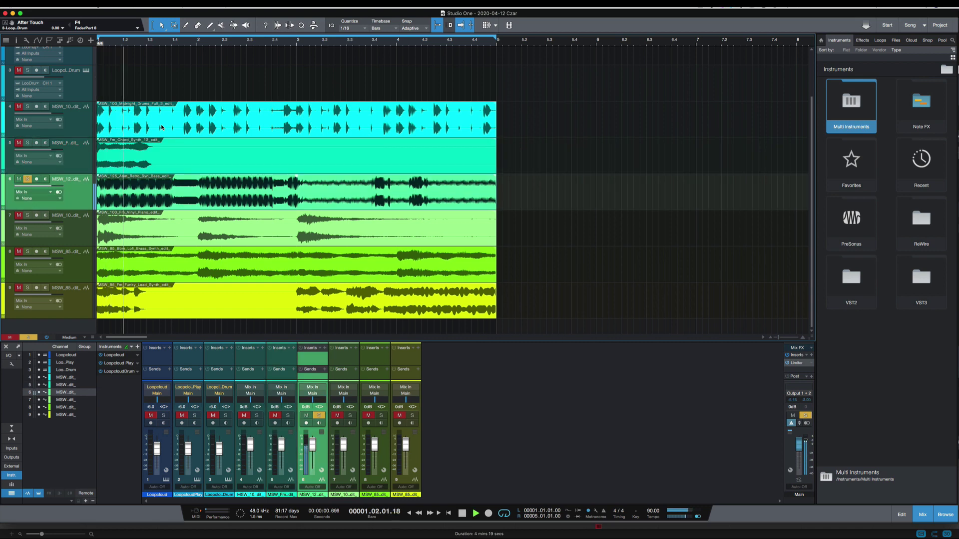
key("space")
key("Down")
key("space")
key("space")
key("Down")
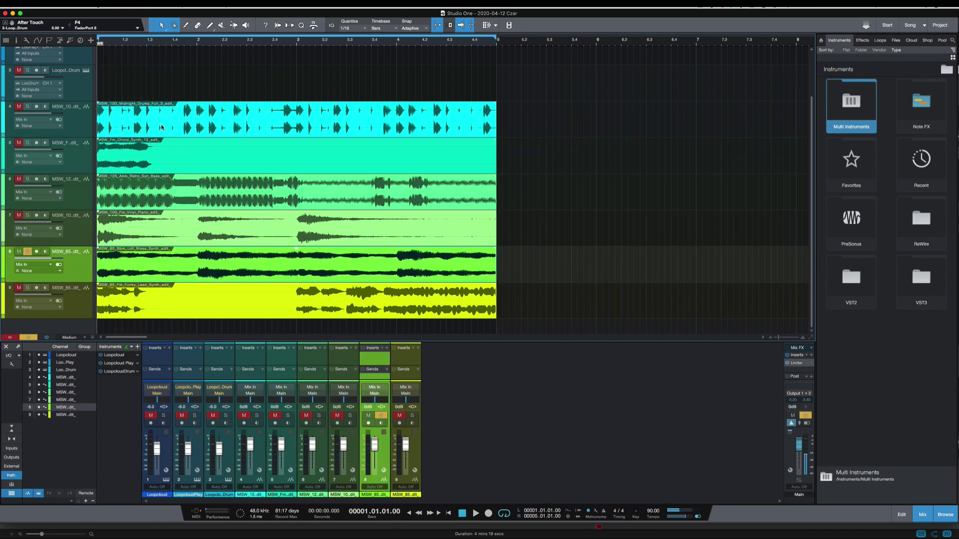
key("space")
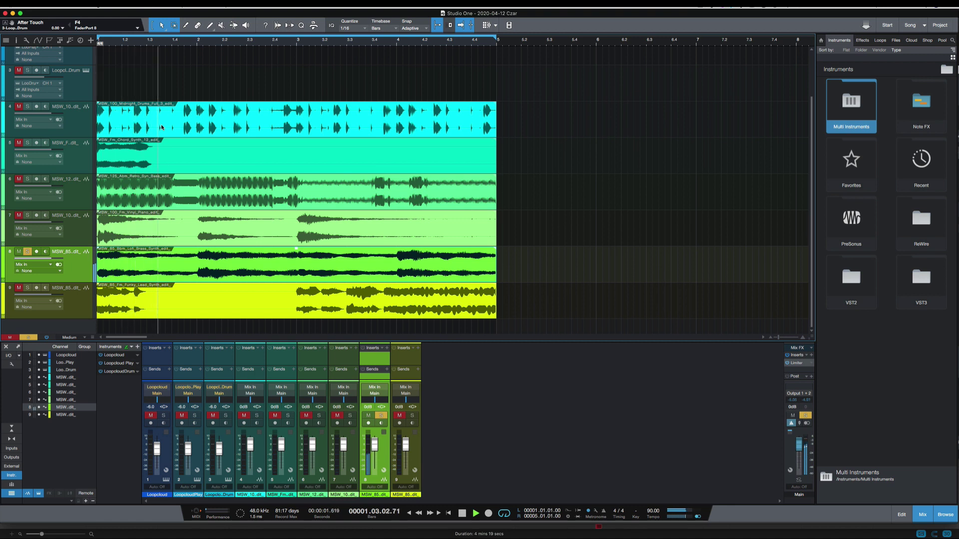
key("space")
key("Down")
key("space")
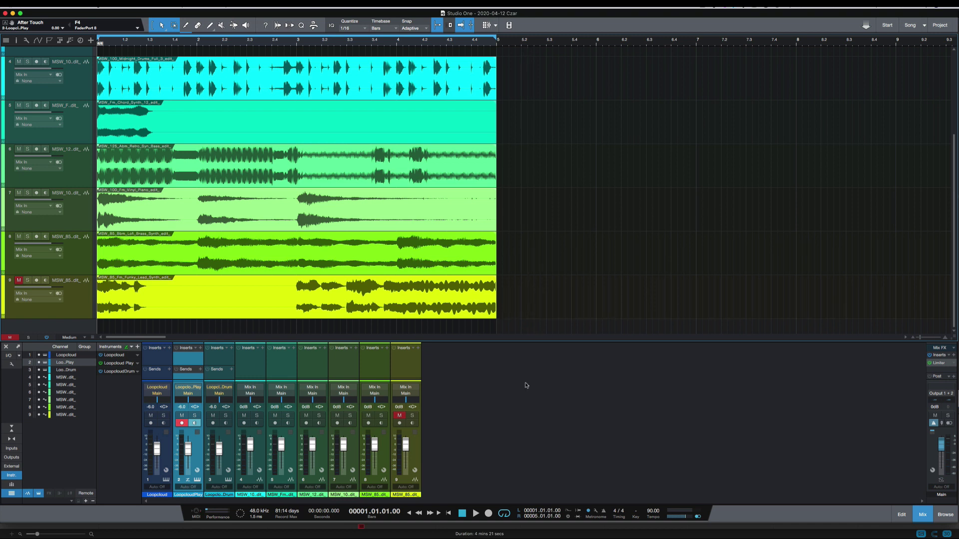
- Unmute and solo the funky lead synth track, play it, then stop playback
left_click(18, 280)
left_click(27, 280)
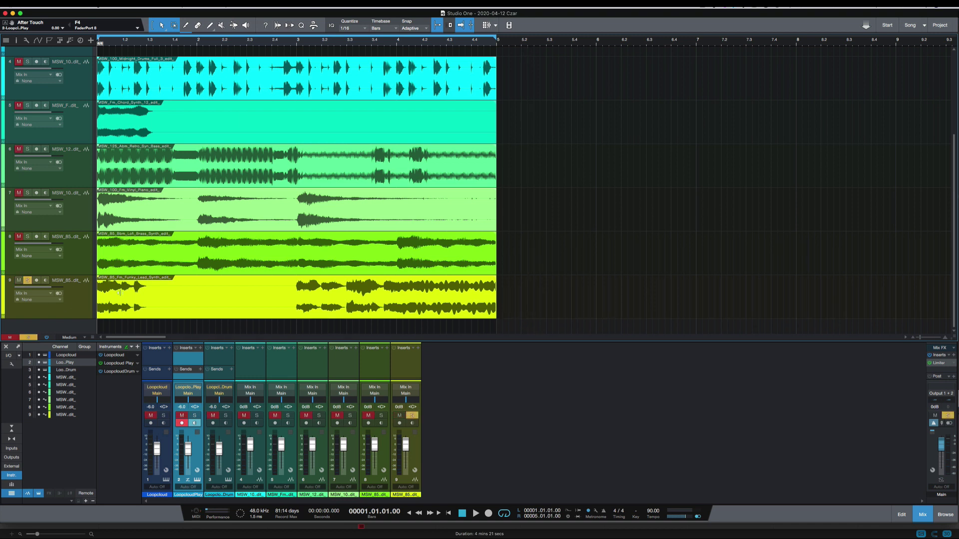
key("space")
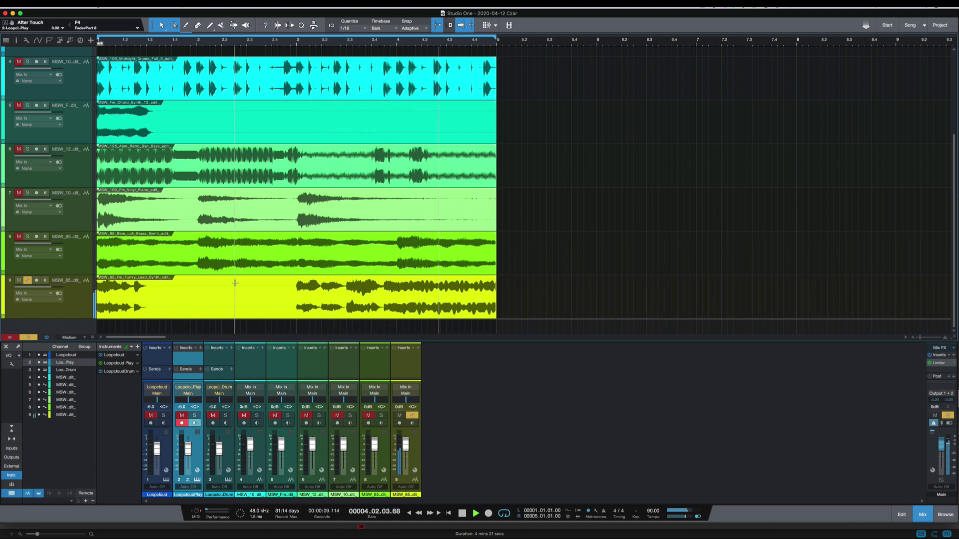
key("space")
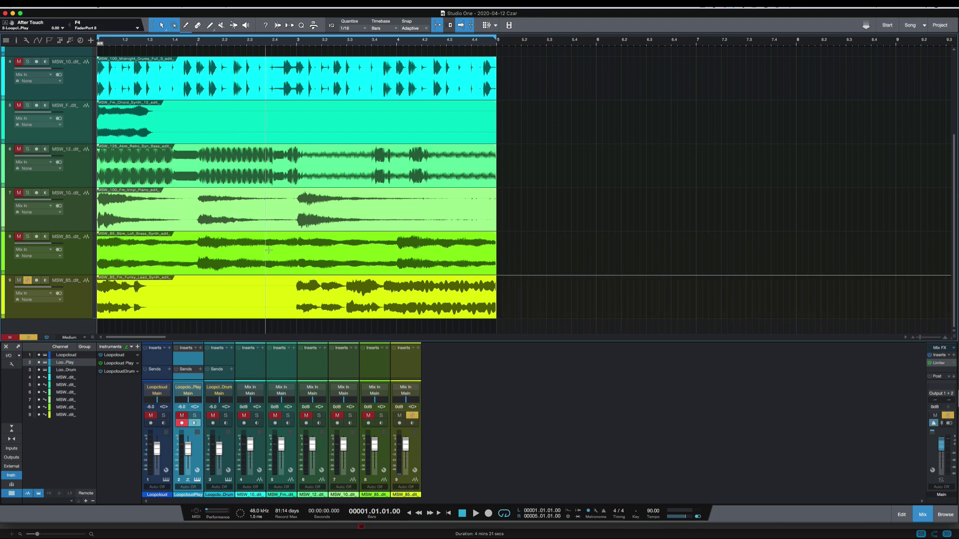
scroll(261, 247, "up", 5)
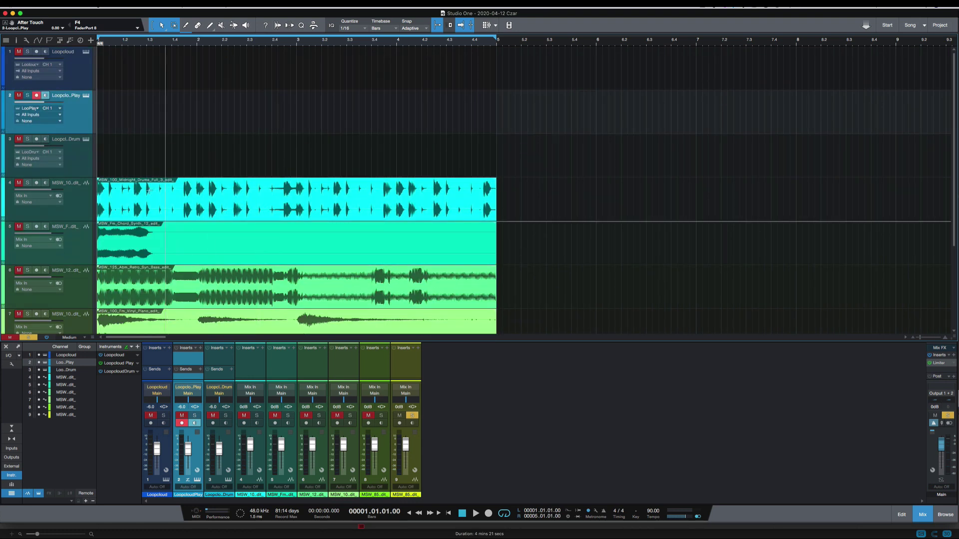
- Open the Loopcloud Drum track's instrument, switch to Loopcloud Play, and go to Loopcloud's LoFi Leads pack
left_click(83, 143)
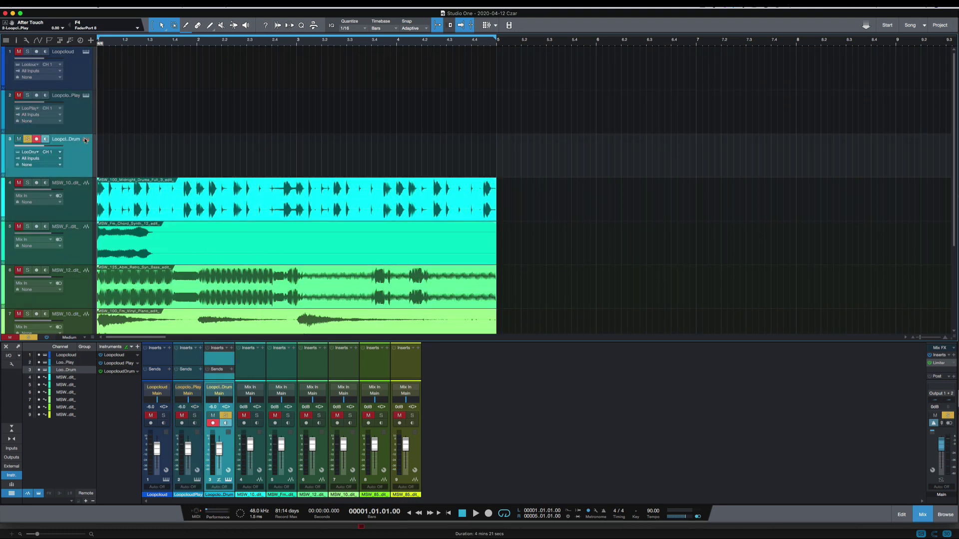
left_click(86, 139)
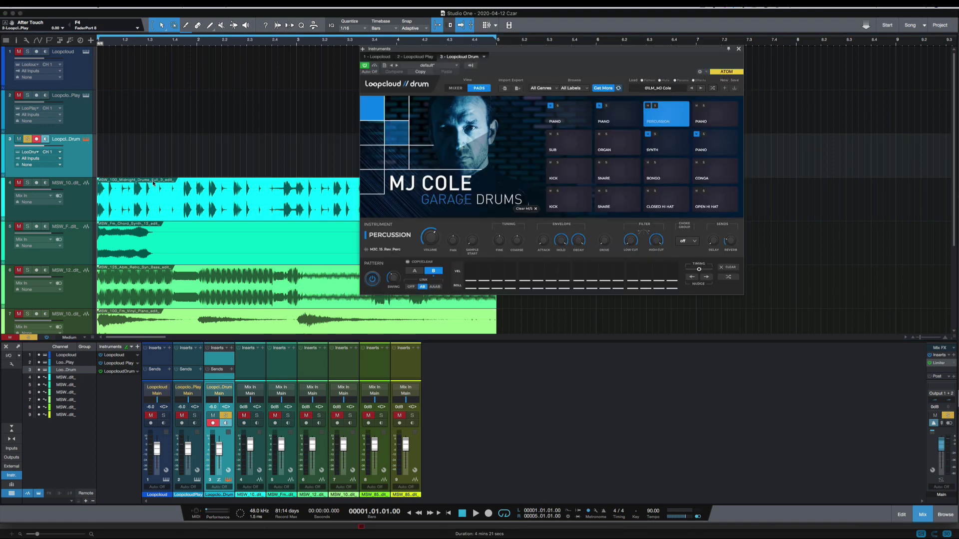
left_click(86, 96)
left_click(88, 96)
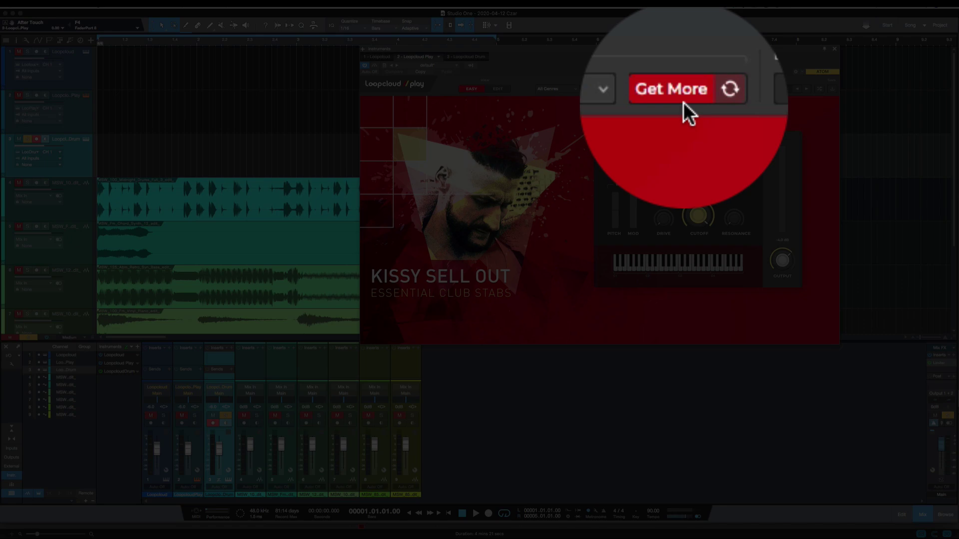
key("super+Tab")
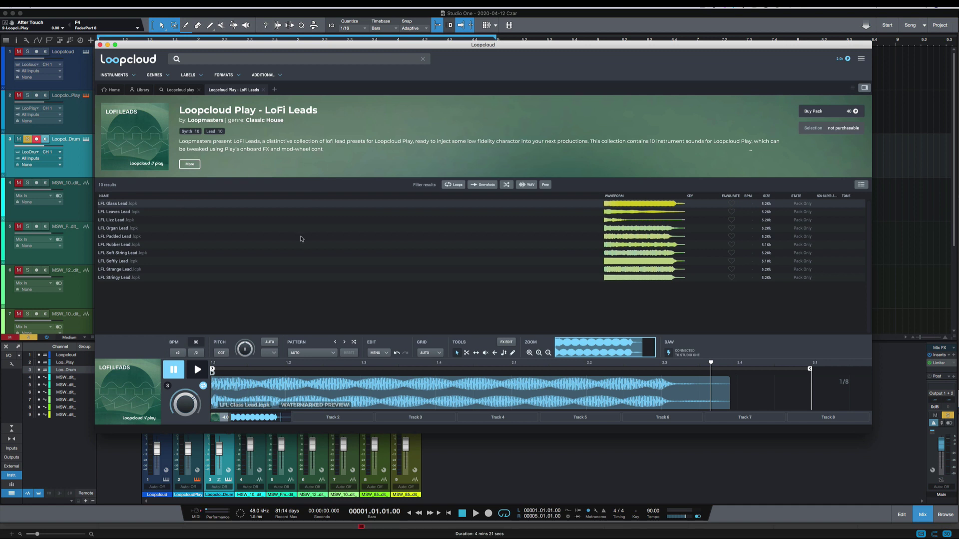
- Audition the Leaves, Lizz, Organ, Padded, Soft String and Softly Lead presets, pausing between
key("Up")
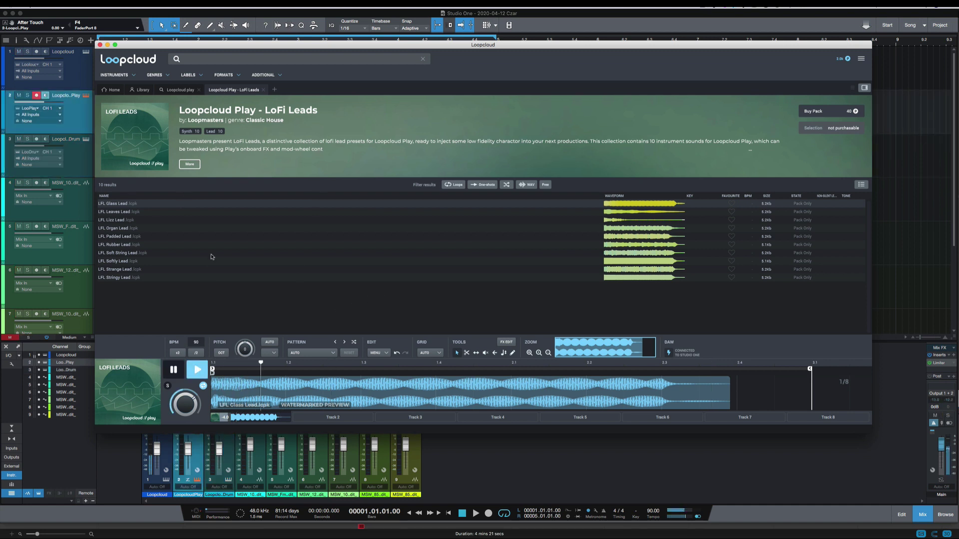
key("Down")
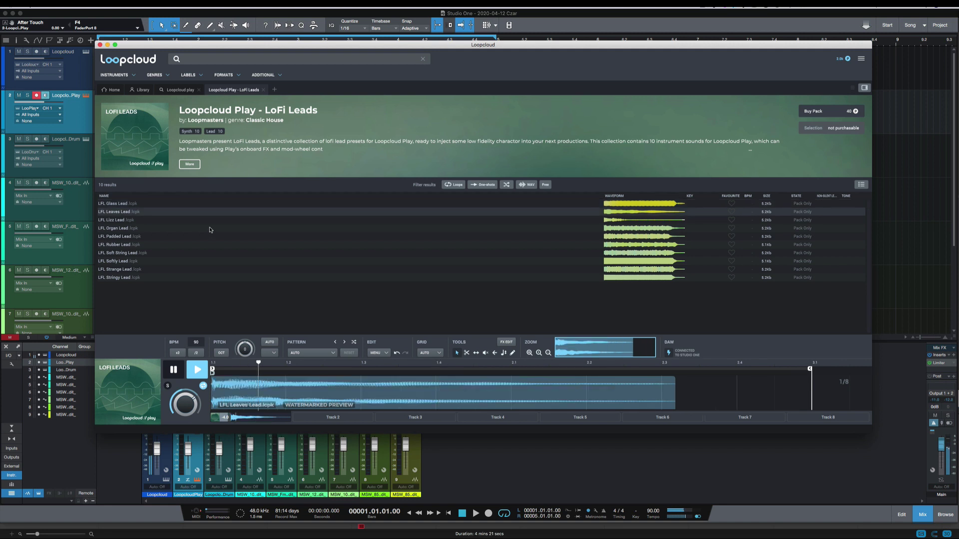
key("Down")
key("Down")
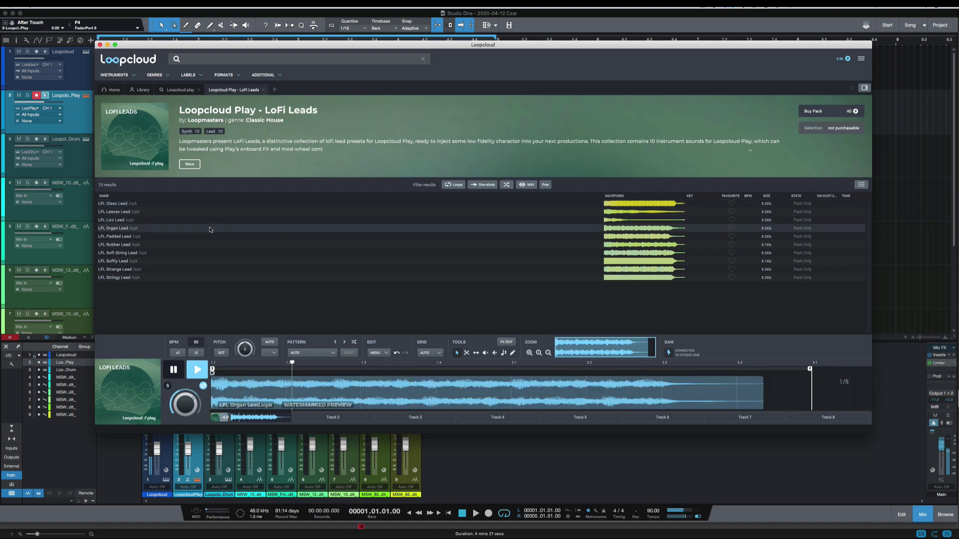
key("Down")
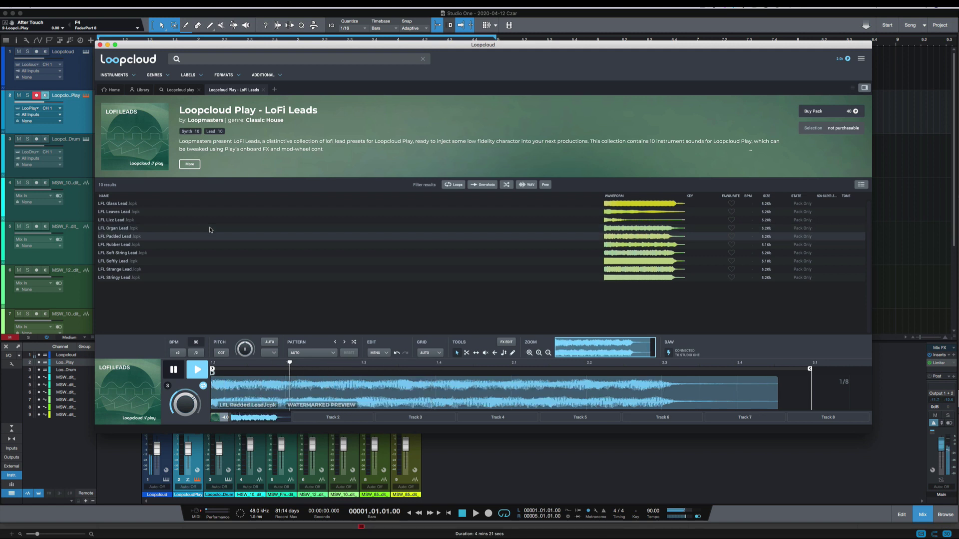
key("Down")
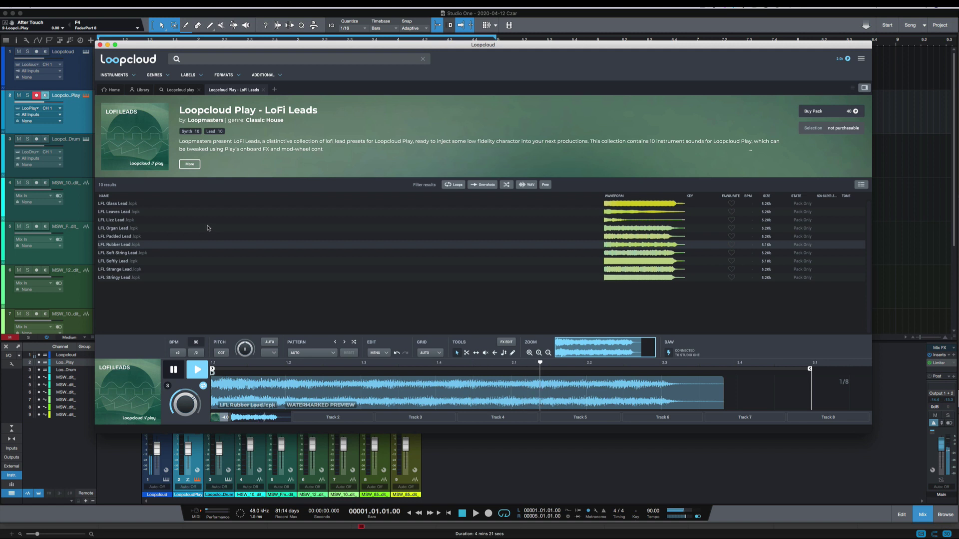
key("space")
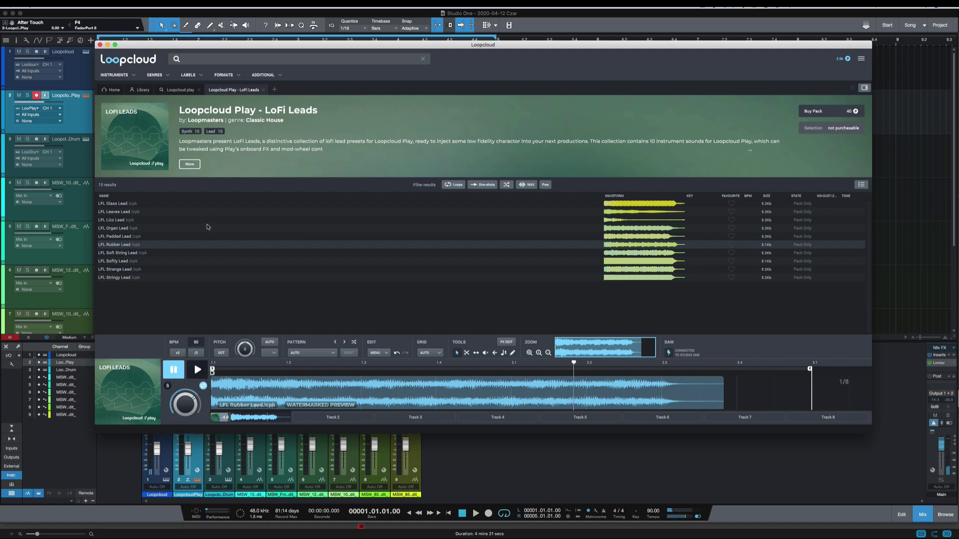
key("Down")
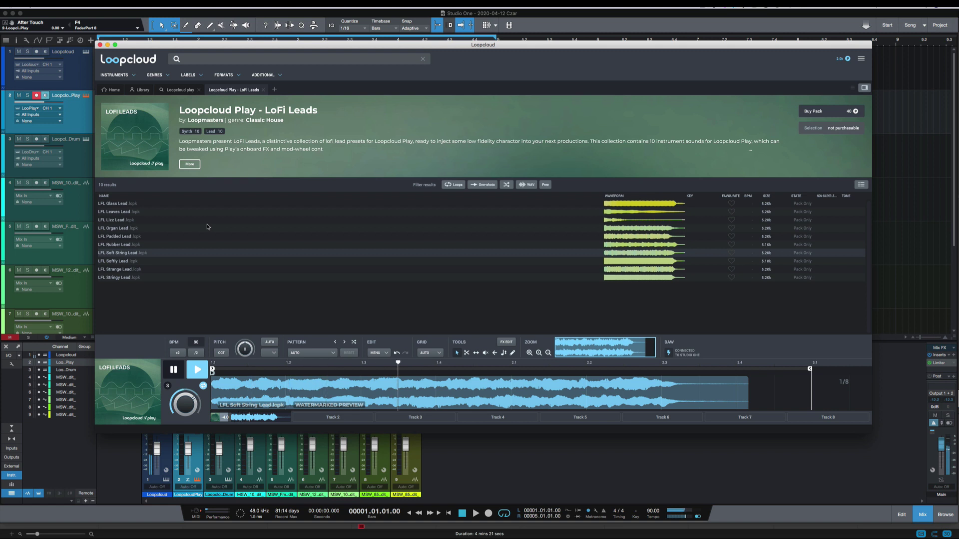
key("Down")
key("Down")
key("Down")
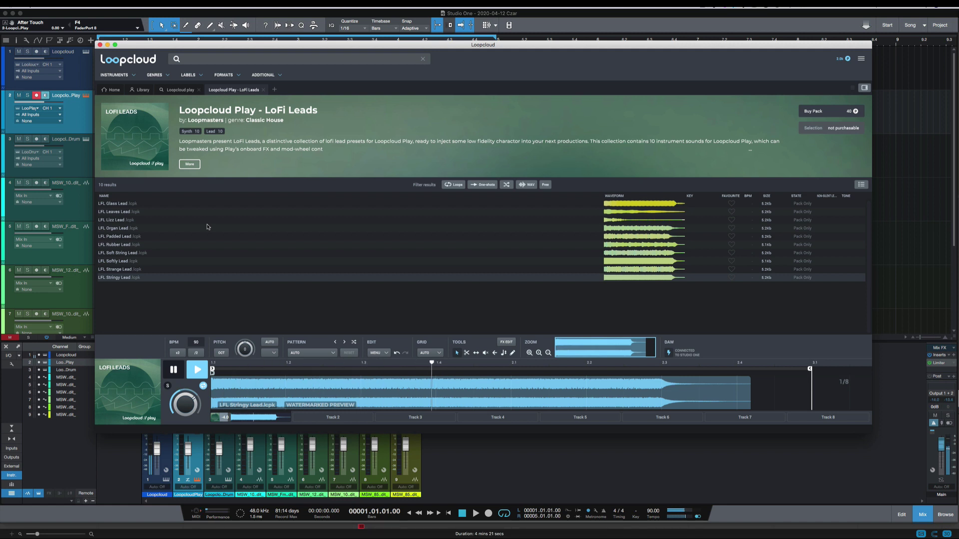
key("space")
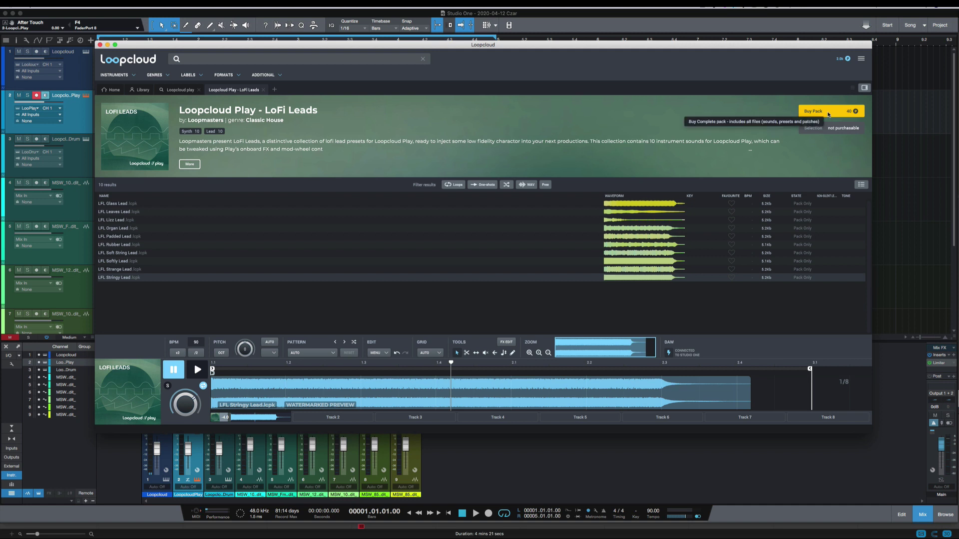
- Buy the LoFi Leads pack and accept the 40-point charge
left_click(827, 114)
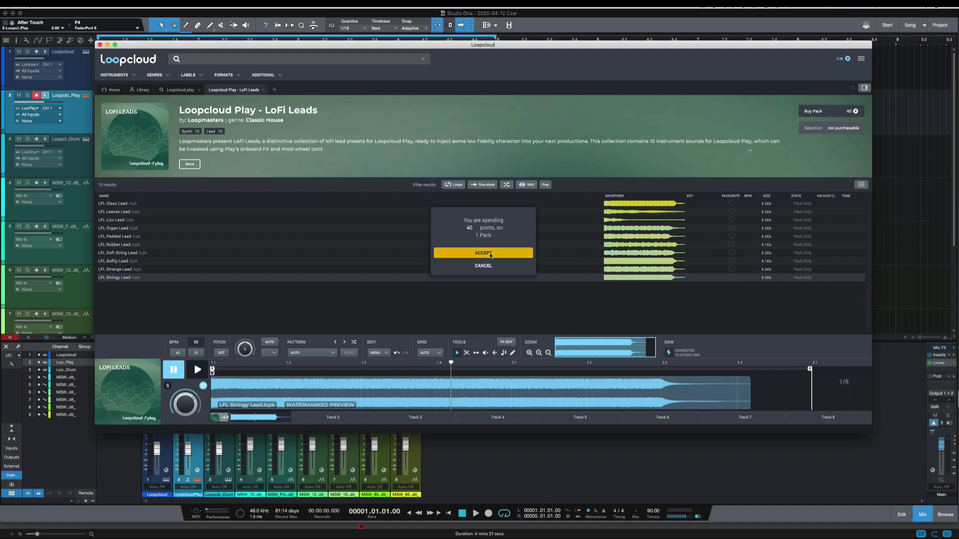
left_click(491, 254)
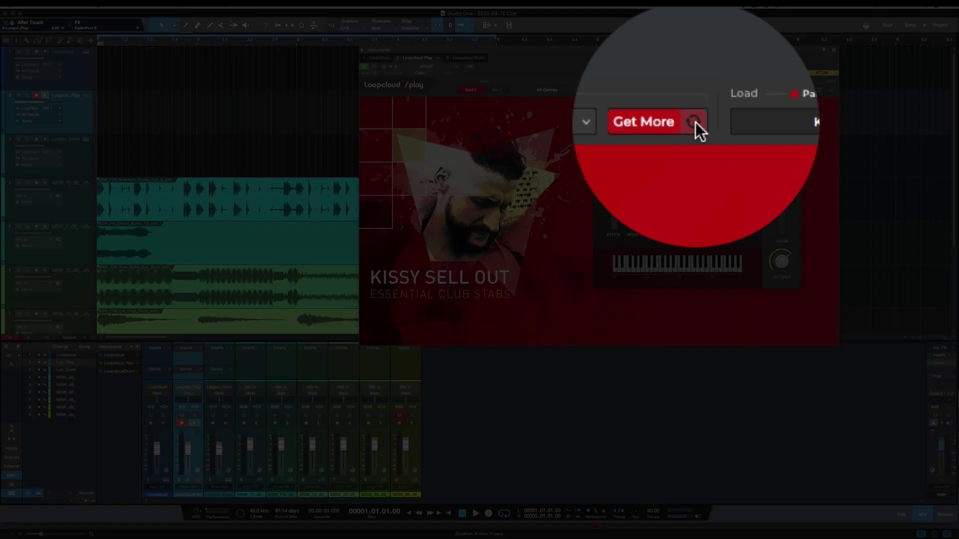
- Refresh the library and load Factory Kits > LoFi Leads > LFL Rubber Lead into Loopcloud Play
left_click(695, 90)
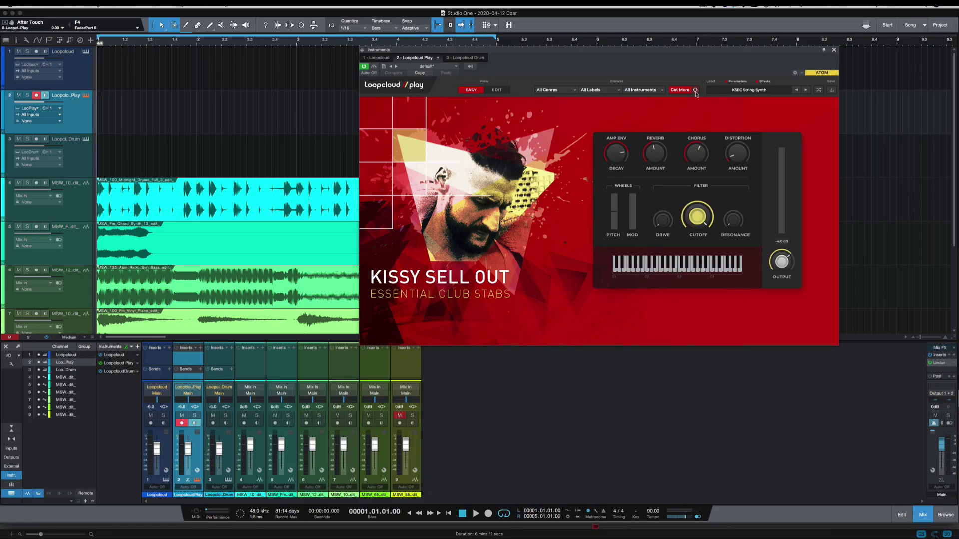
left_click(759, 91)
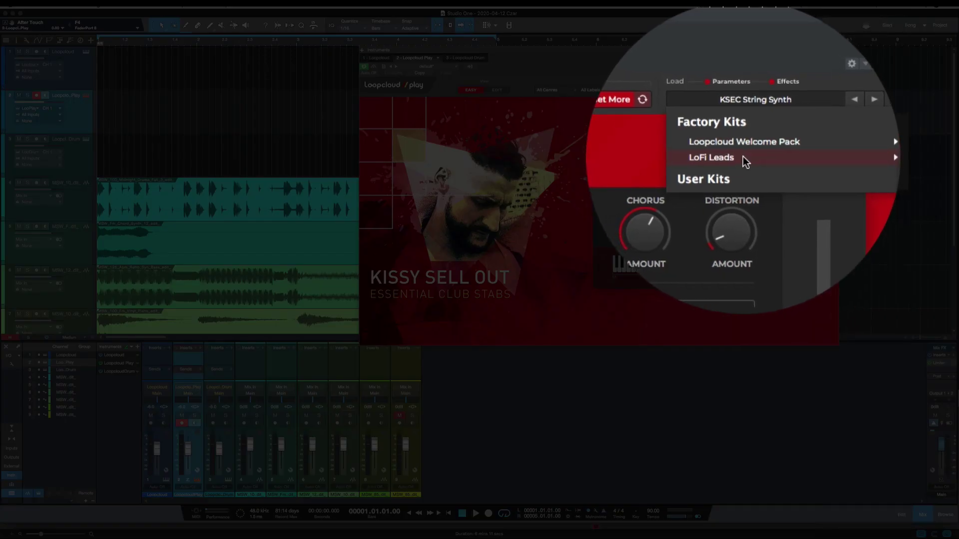
mouse_move(743, 158)
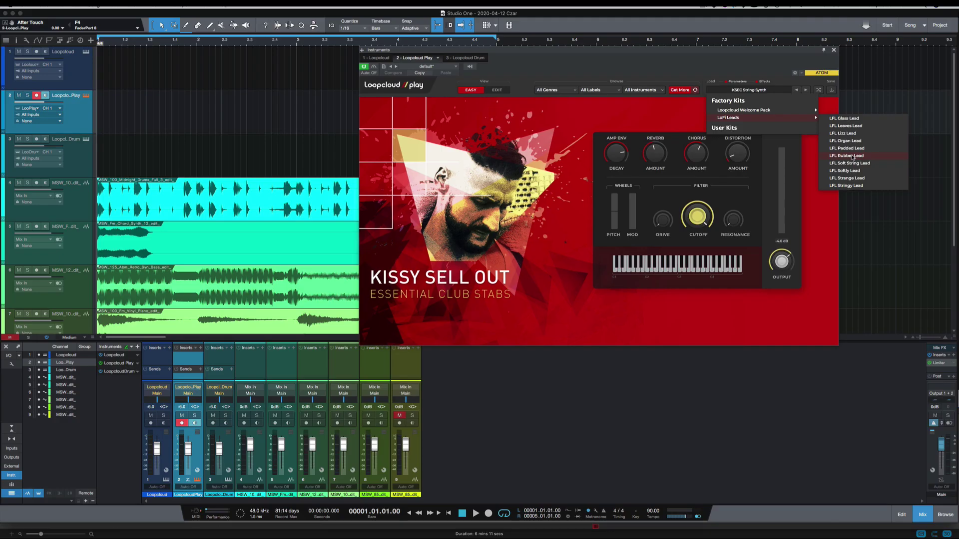
left_click(852, 156)
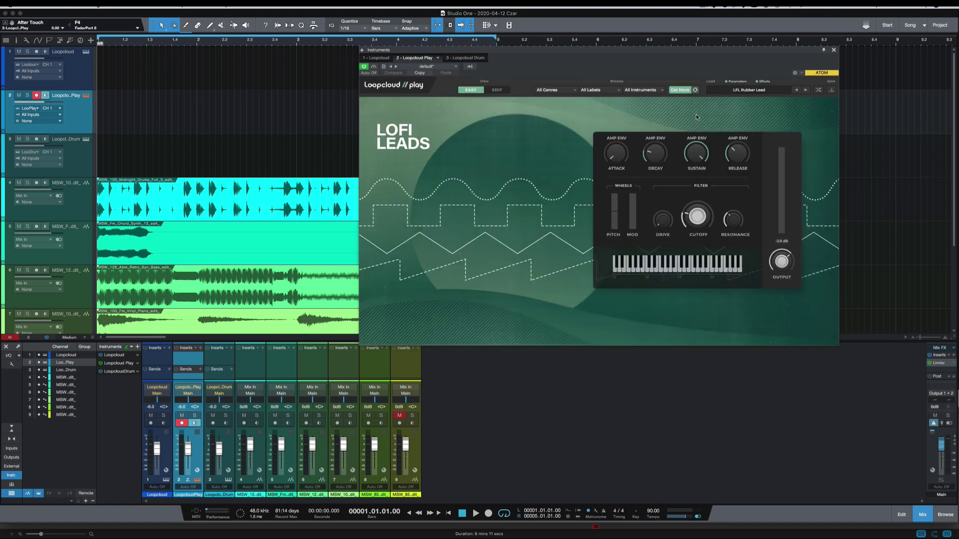
- Switch the Loopcloud Play plugin to its EDIT view, then back to EASY
left_click(475, 91)
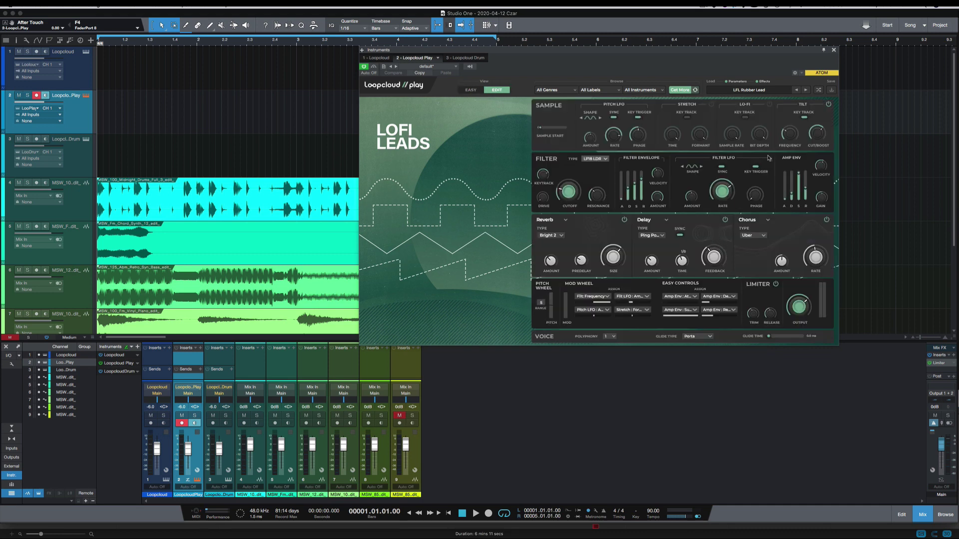
left_click(471, 90)
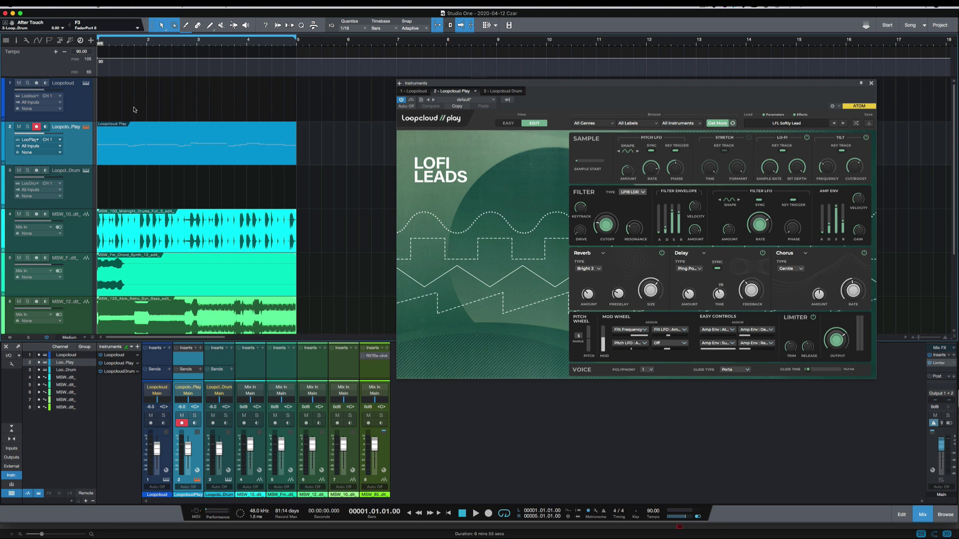
- Play the song with track 2's melody soloed, leaving the instrument in EASY view
key("space")
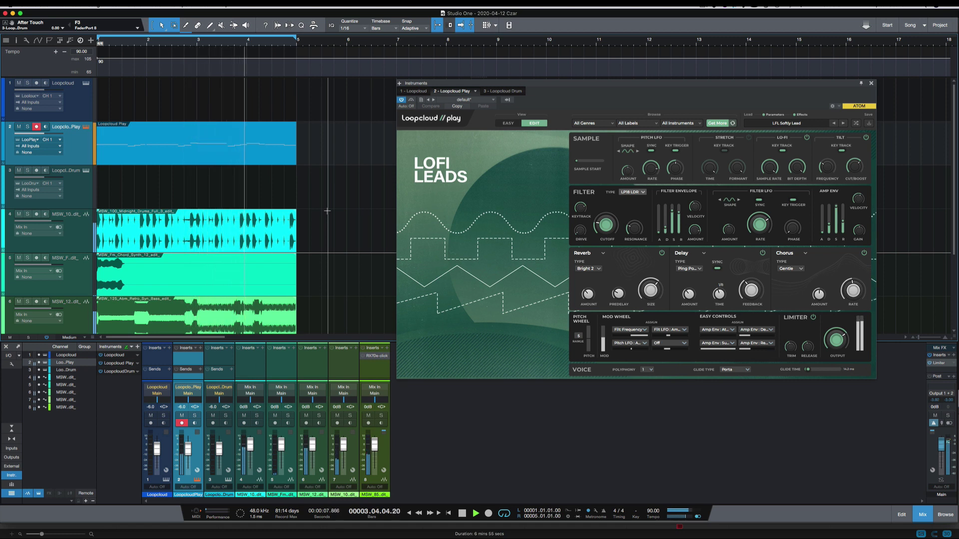
left_click(27, 127)
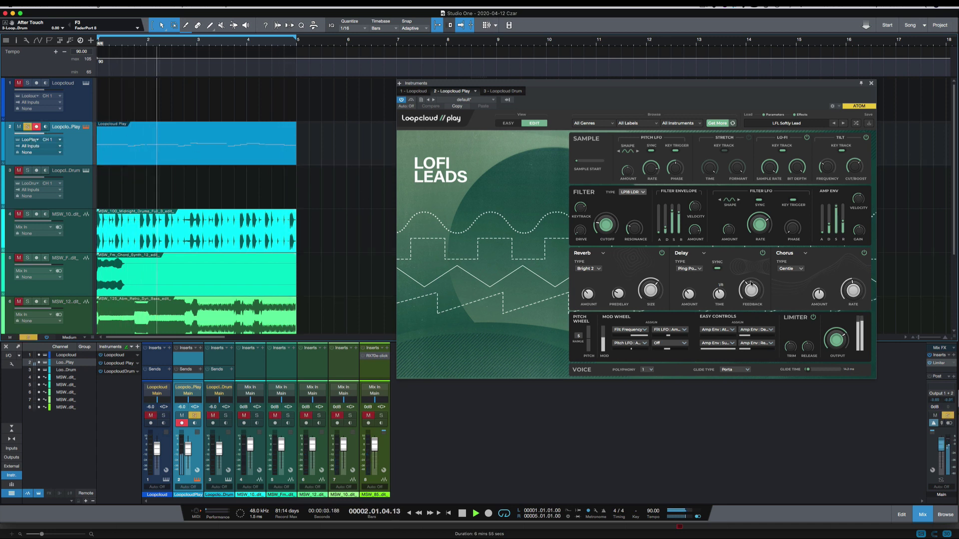
left_click(501, 123)
left_click(506, 124)
left_click(507, 124)
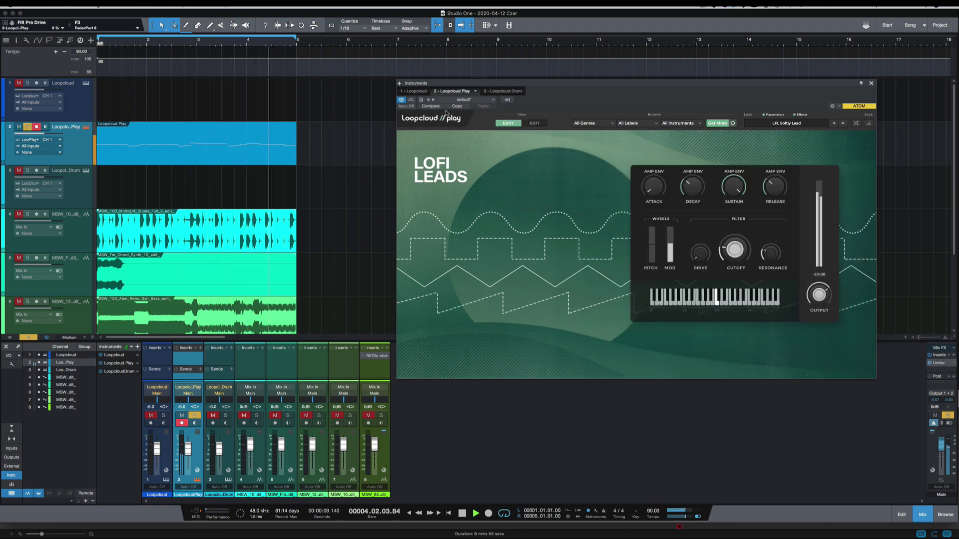
- Unsolo the Loopcloud Play melody track and stop playback
left_click(29, 128)
left_click(29, 128)
key("space")
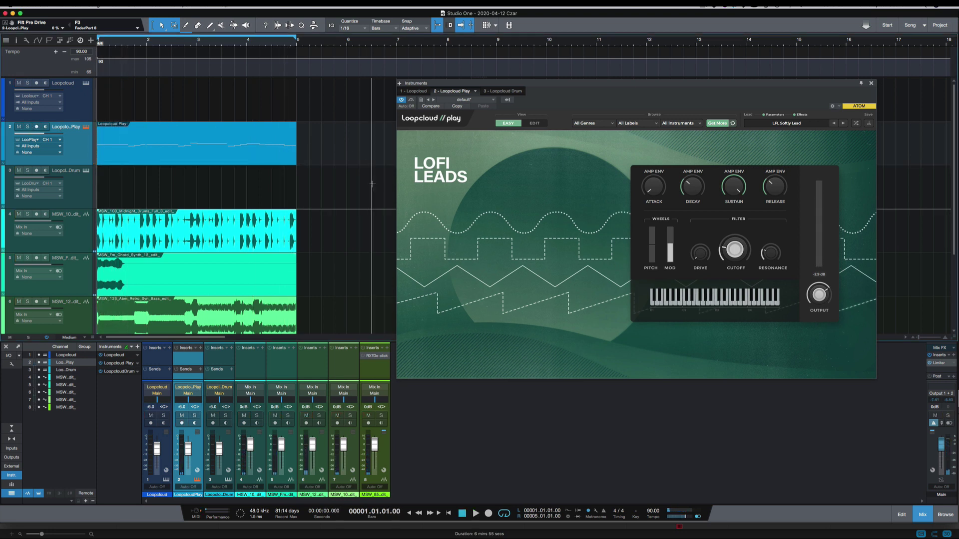
- Show track 1's Loopcloud instrument, select track 2, and open track 3's Loopcloud Drum
left_click(85, 84)
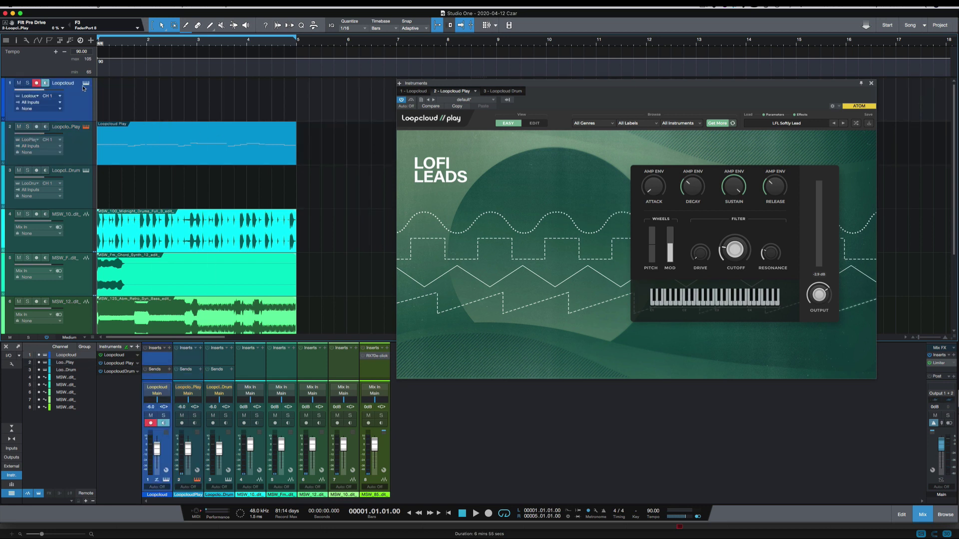
left_click(86, 84)
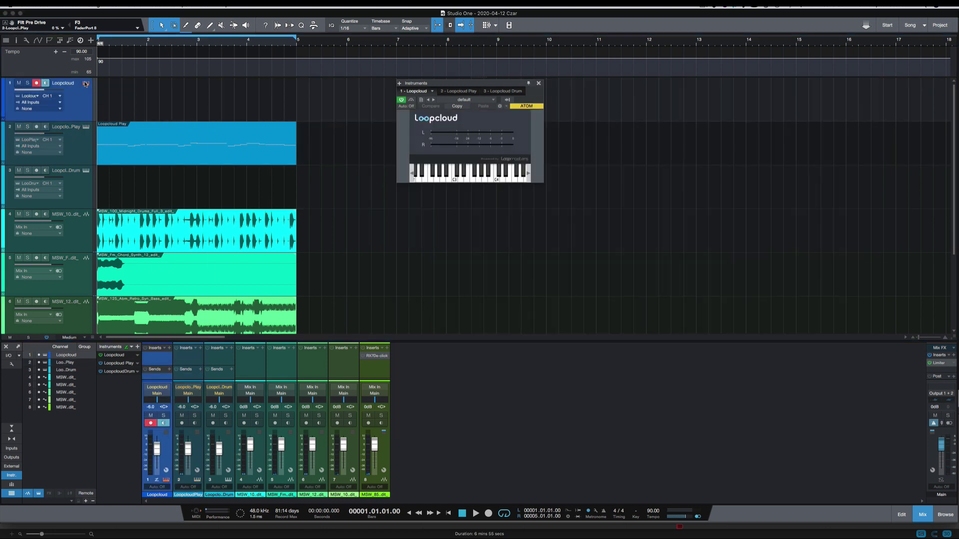
left_click(85, 84)
left_click(85, 84)
left_click(80, 151)
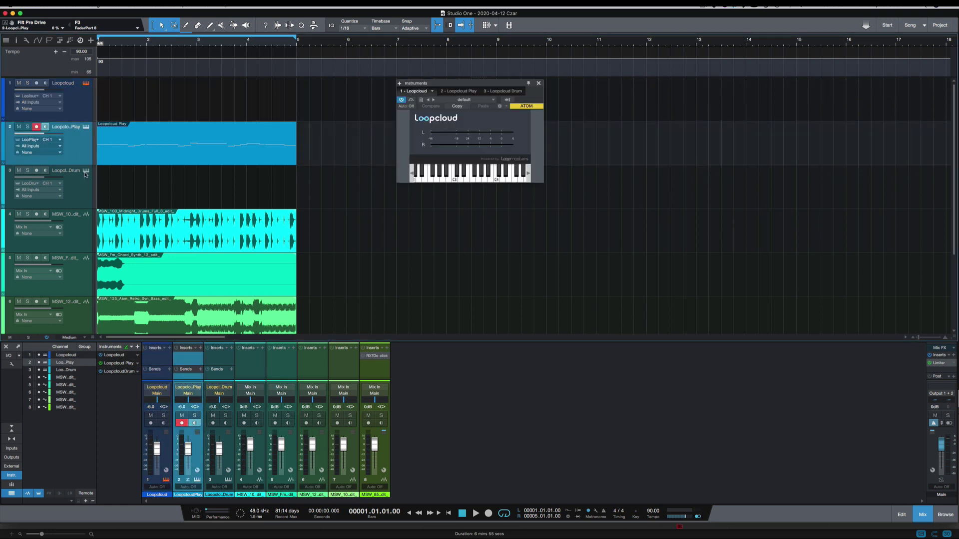
left_click(86, 172)
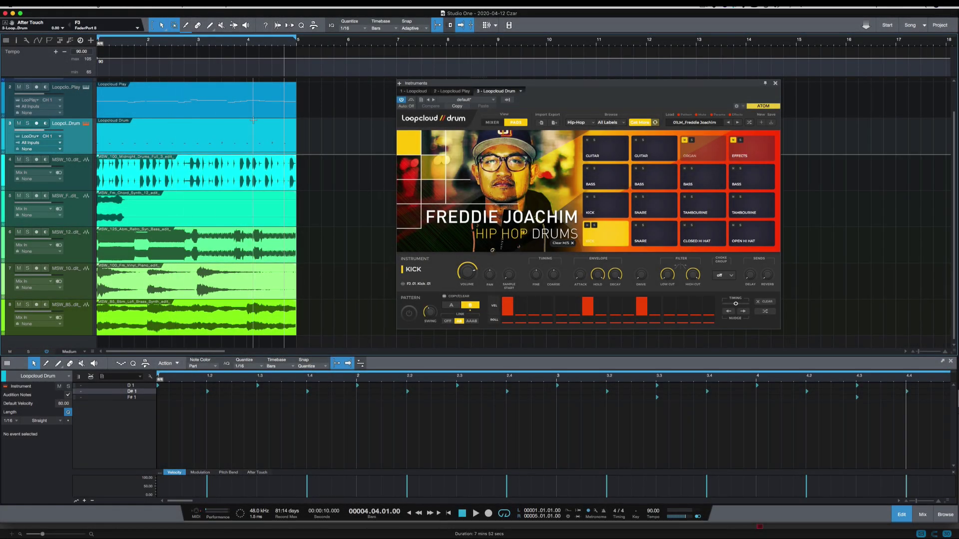
left_click(82, 177)
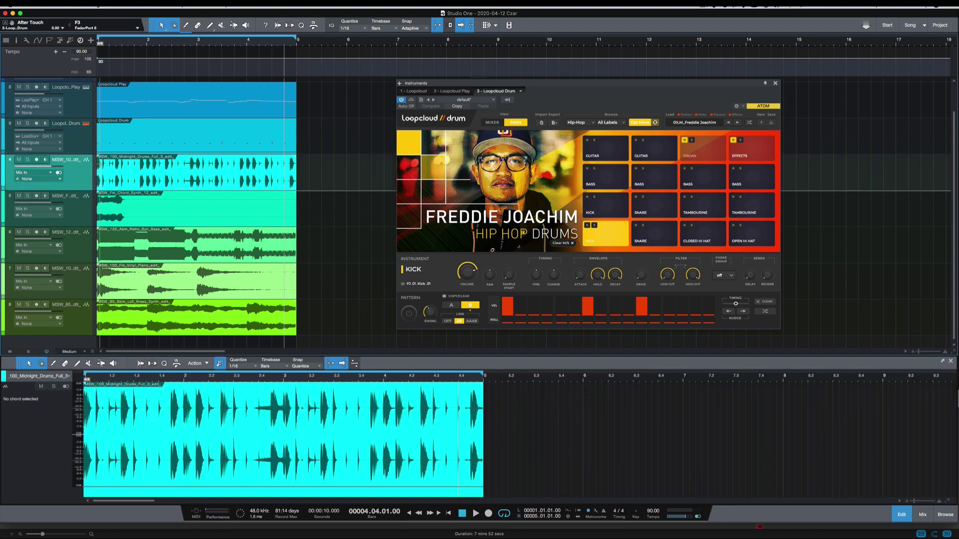
left_click(67, 149)
left_click(27, 124)
key("space")
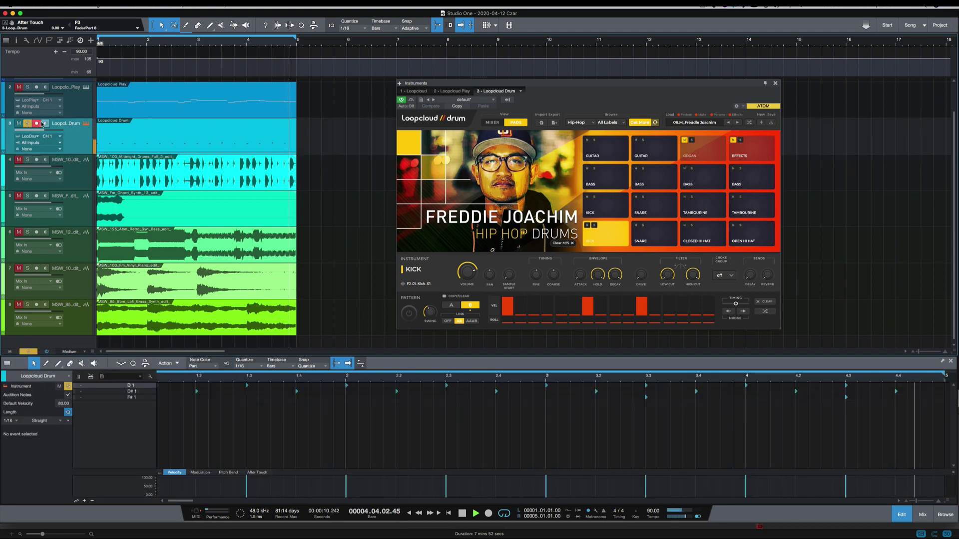
left_click(28, 160)
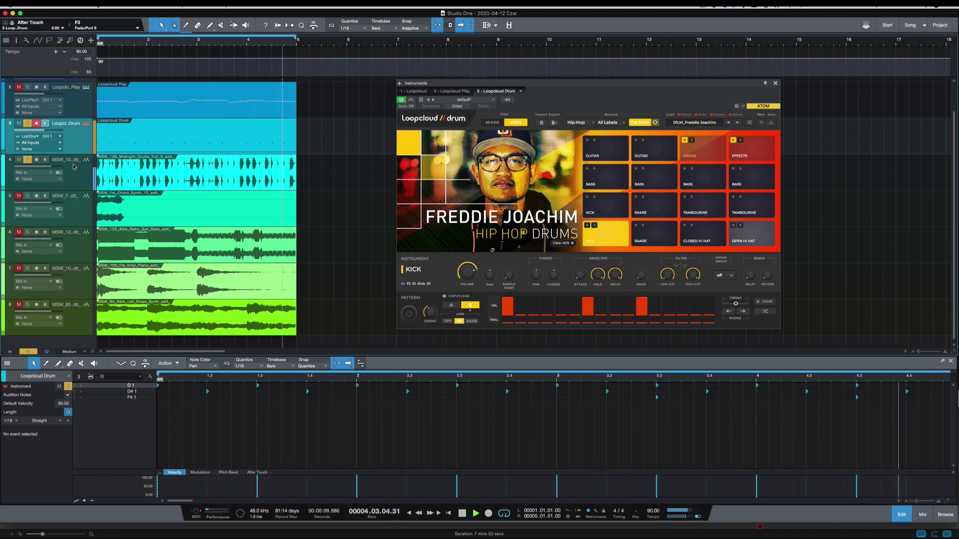
key("shift+s")
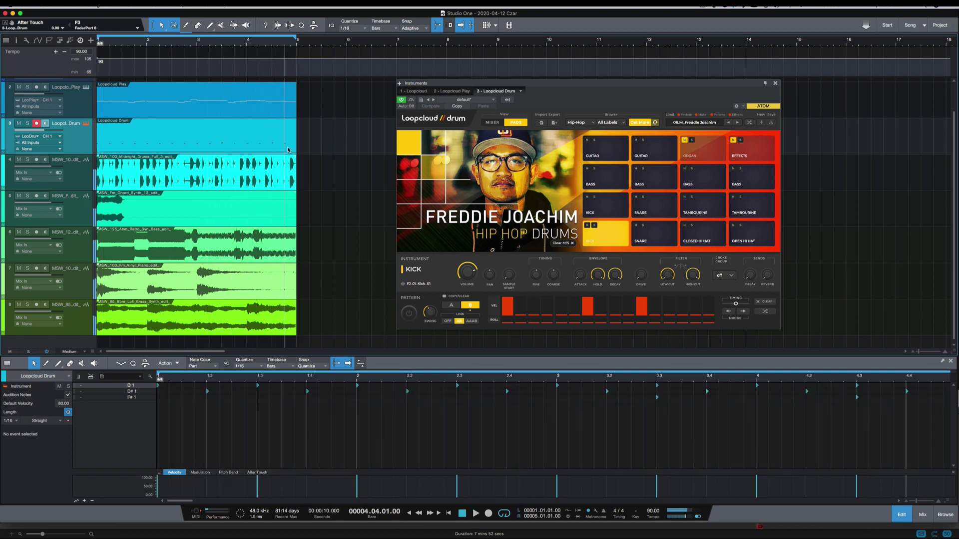
- Stop playback and return to the song start
key("space")
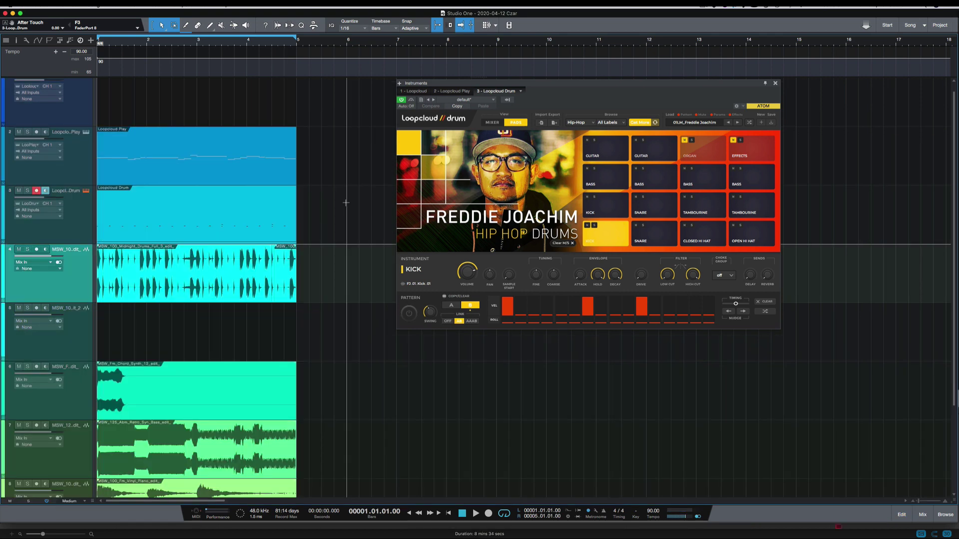